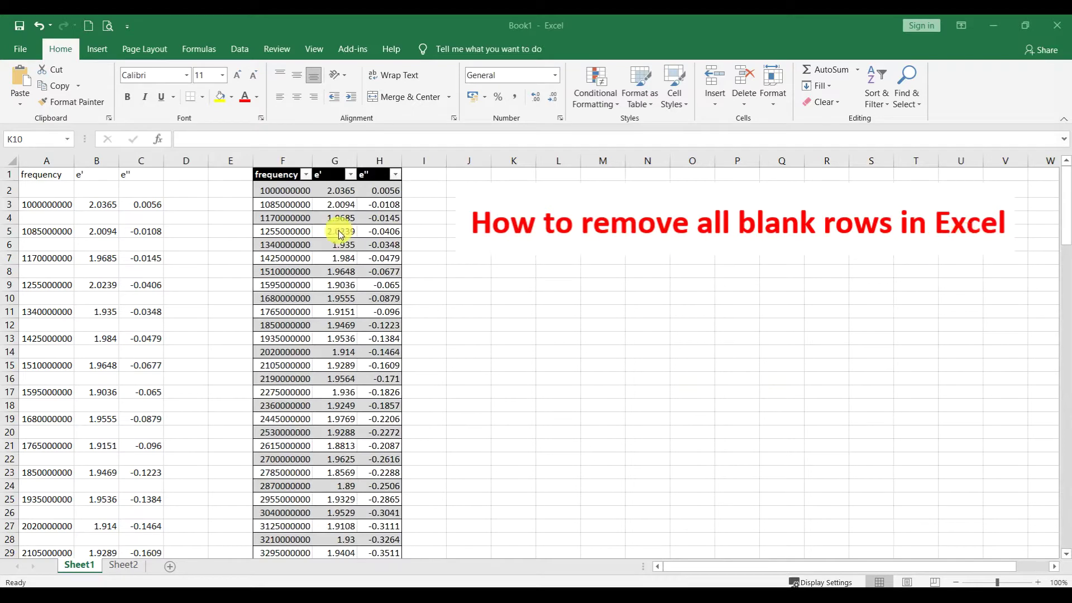
Inspect the blank rows in the existing data by selecting them and viewing the row options.
{"action": "left_click_drag", "start_coordinate": [38, 177], "coordinate": [111, 181]}
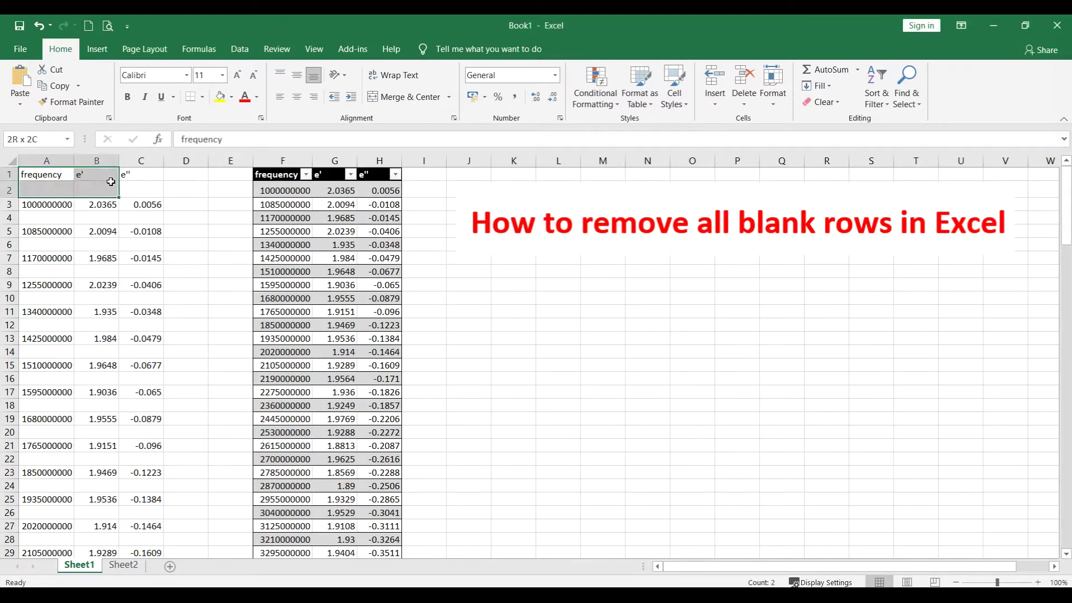
{"action": "left_click_drag", "start_coordinate": [111, 182], "coordinate": [149, 338]}
{"action": "left_click", "coordinate": [69, 229]}
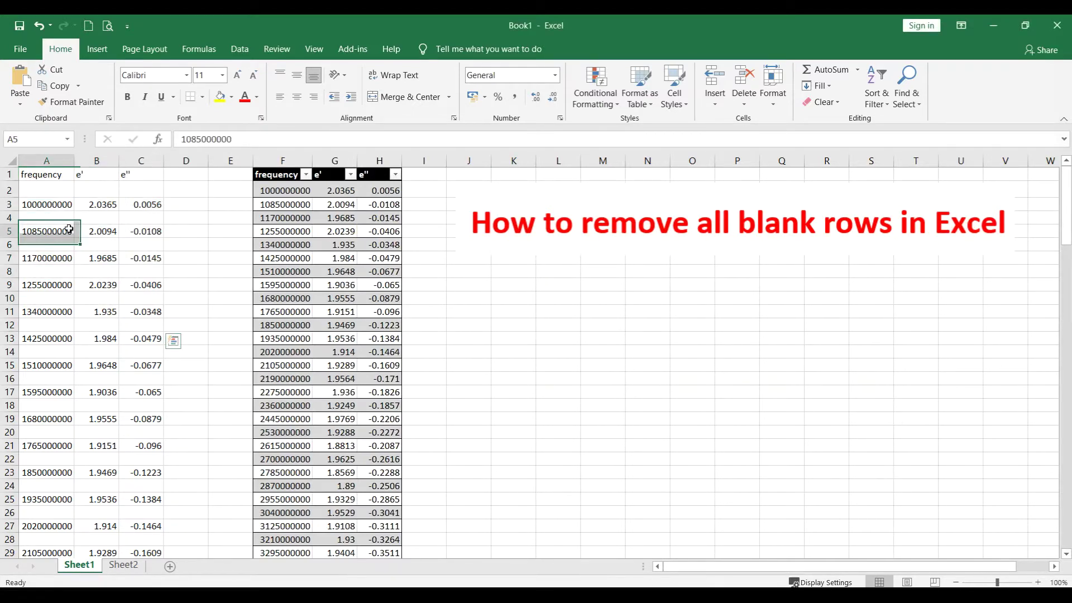
{"action": "left_click_drag", "start_coordinate": [33, 217], "coordinate": [129, 216]}
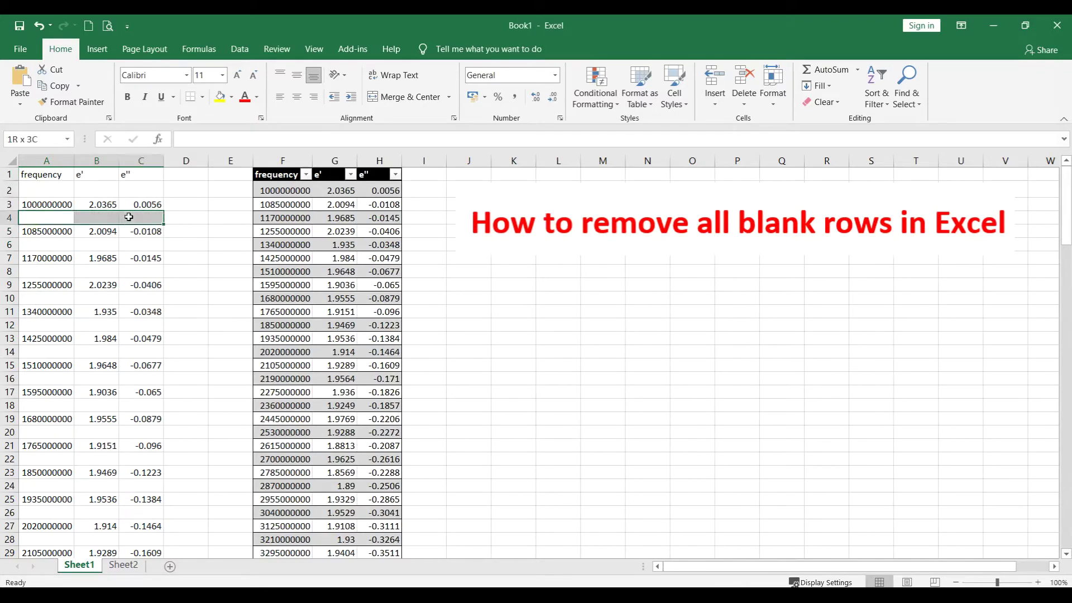
{"action": "left_click_drag", "start_coordinate": [33, 244], "coordinate": [107, 245]}
{"action": "left_click_drag", "start_coordinate": [36, 217], "coordinate": [129, 216]}
{"action": "left_click_drag", "start_coordinate": [34, 189], "coordinate": [156, 192]}
{"action": "left_click", "coordinate": [37, 219]}
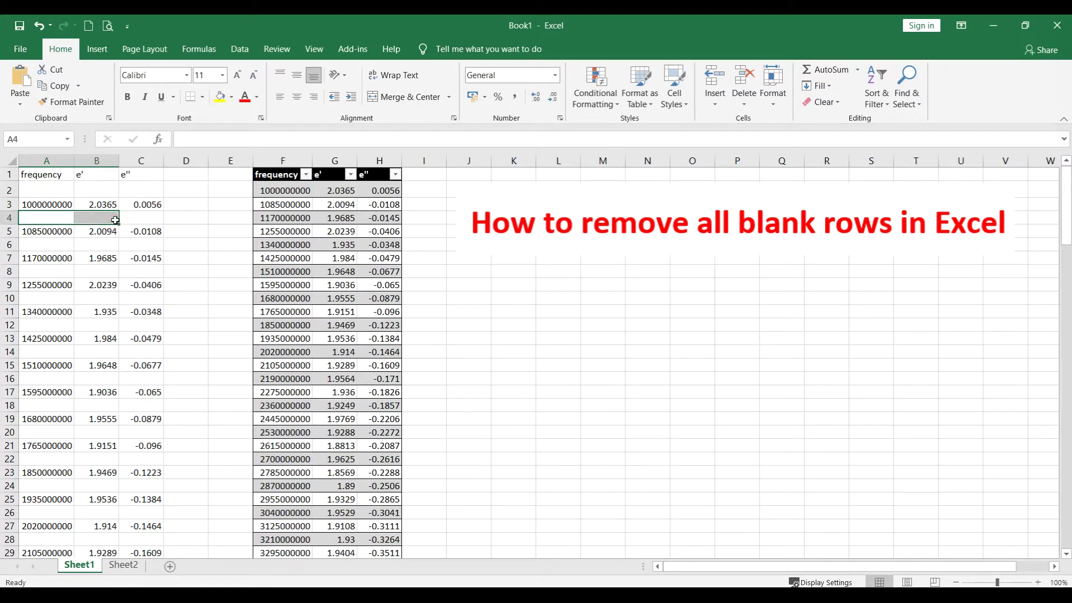
{"action": "right_click", "coordinate": [8, 244]}
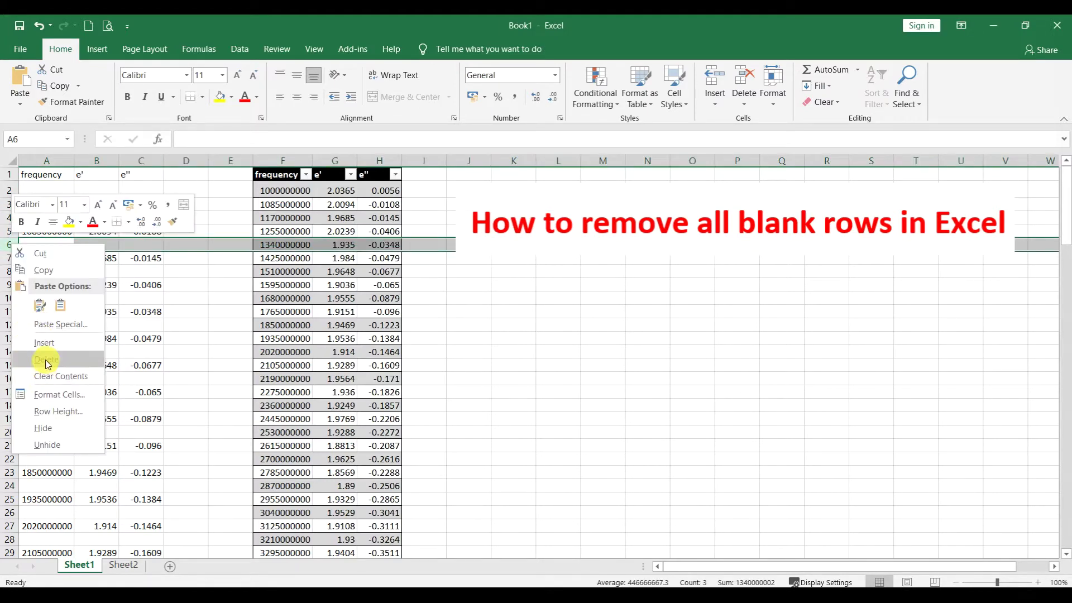
{"action": "key", "text": "Escape"}
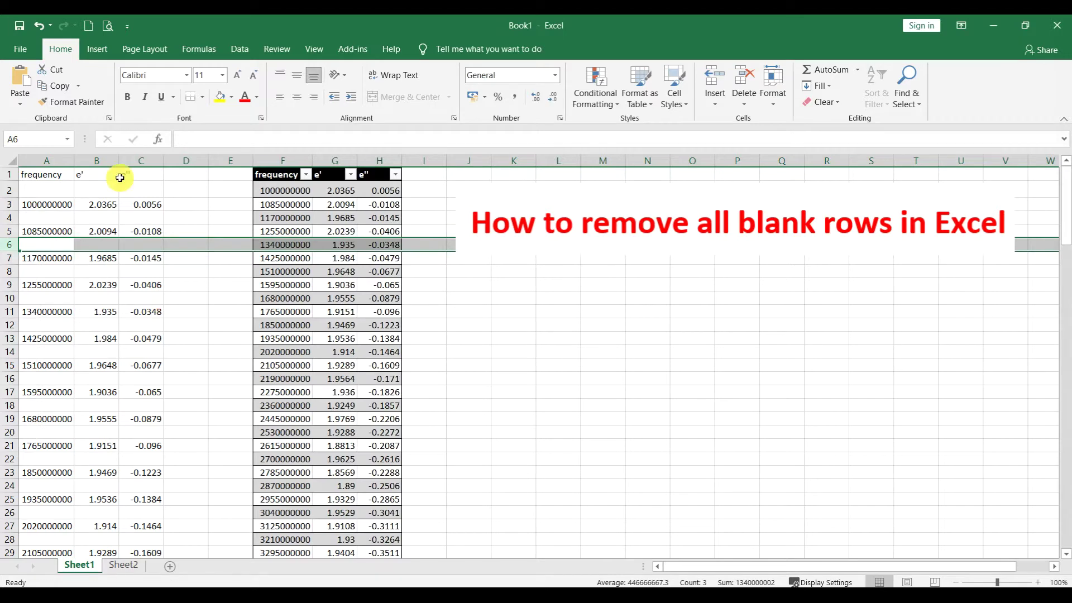
{"action": "left_click", "coordinate": [96, 218]}
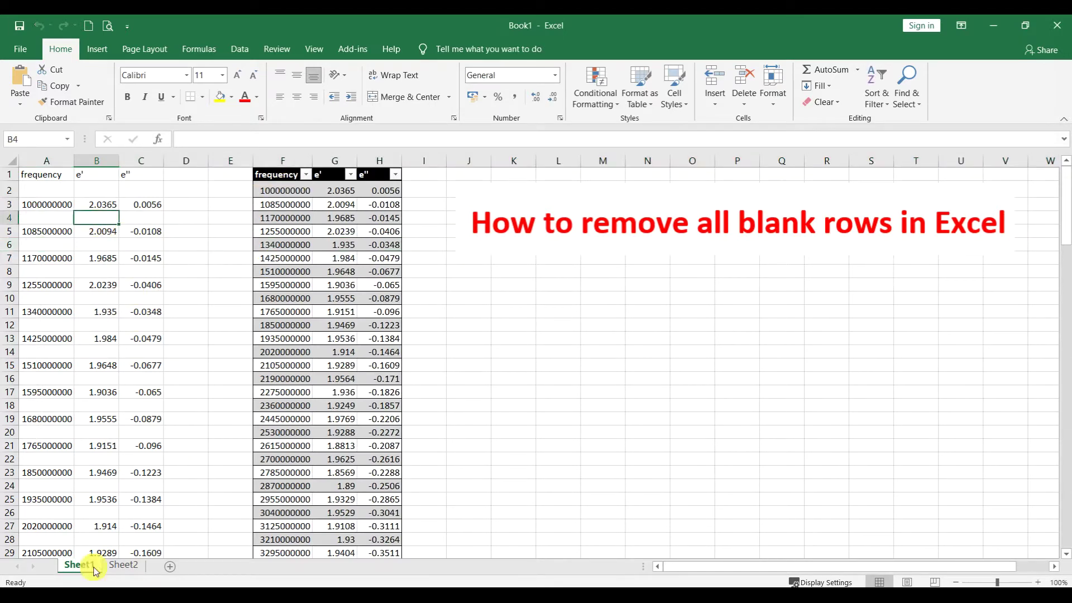
Add a blank Sheet5, then select the frequency, e' and e'' data in B32.txt in Notepad.
{"action": "left_click", "coordinate": [169, 566]}
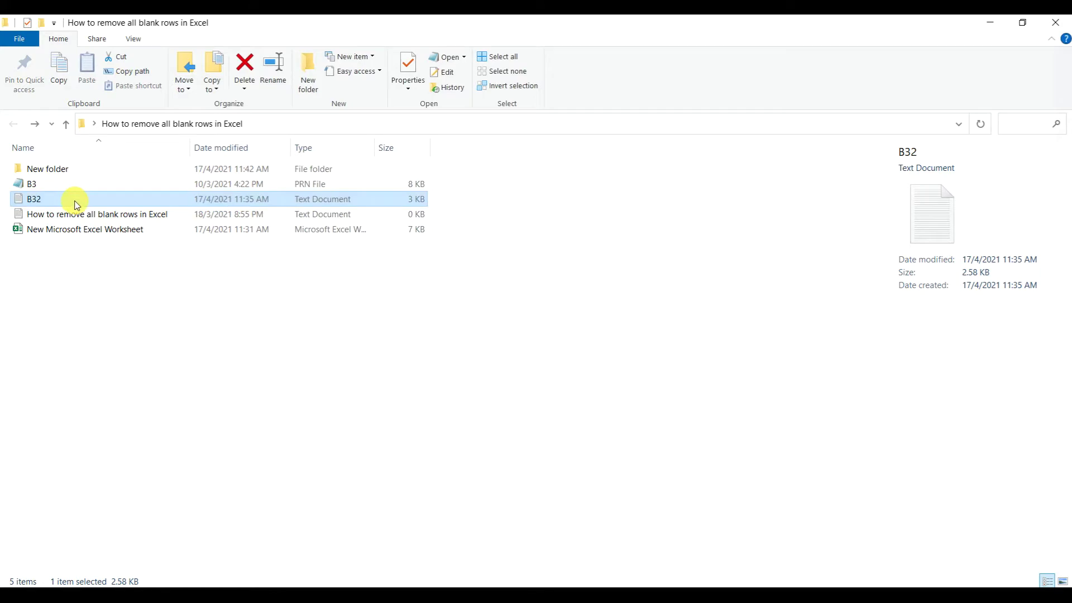
{"action": "left_click", "coordinate": [76, 205]}
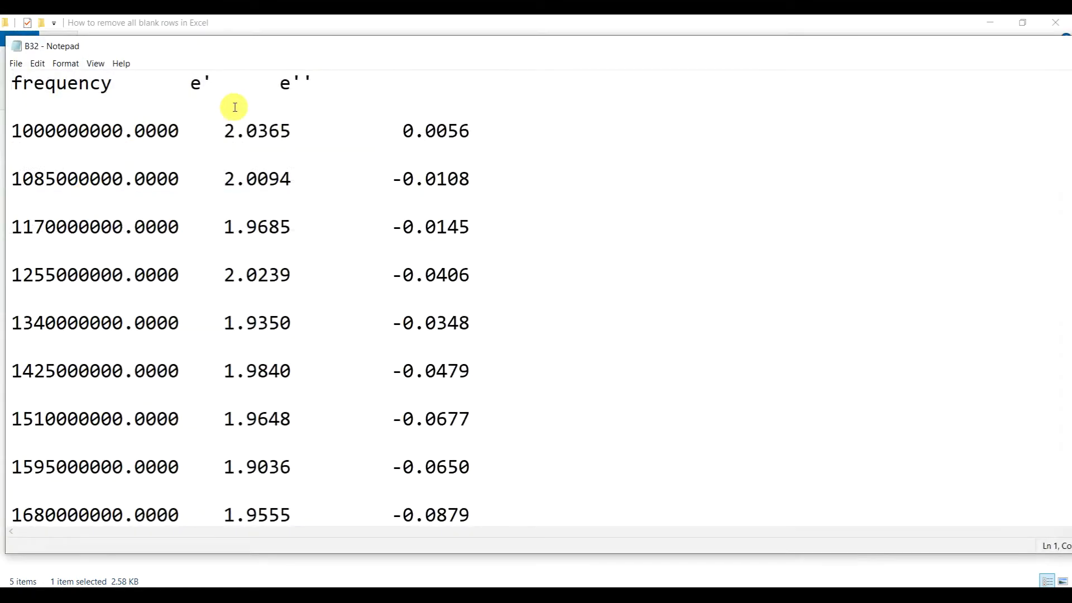
{"action": "left_click", "coordinate": [193, 103]}
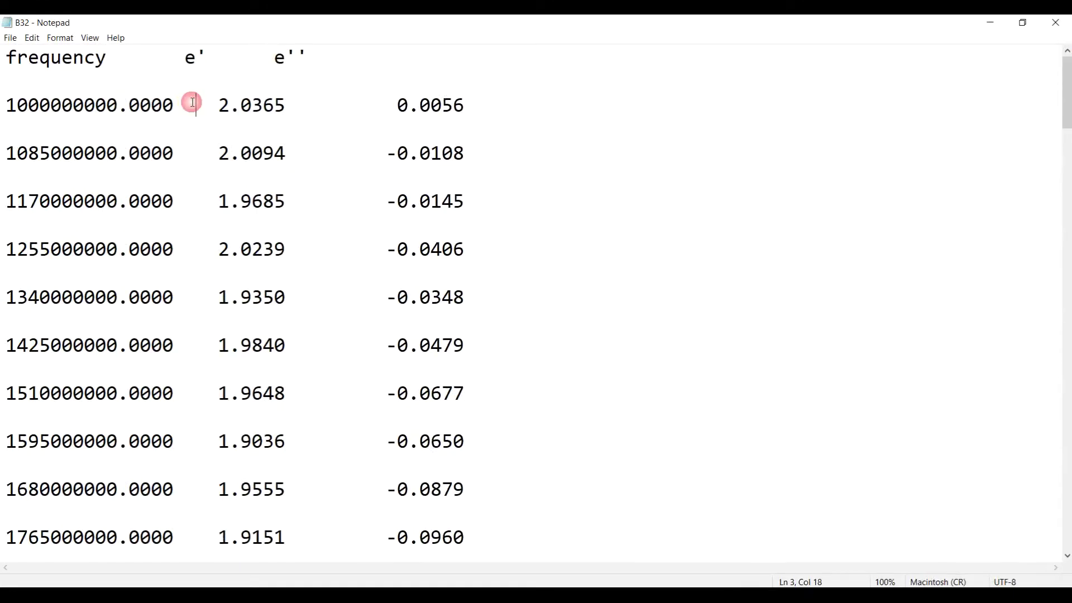
{"action": "key", "text": "ctrl+shift+End"}
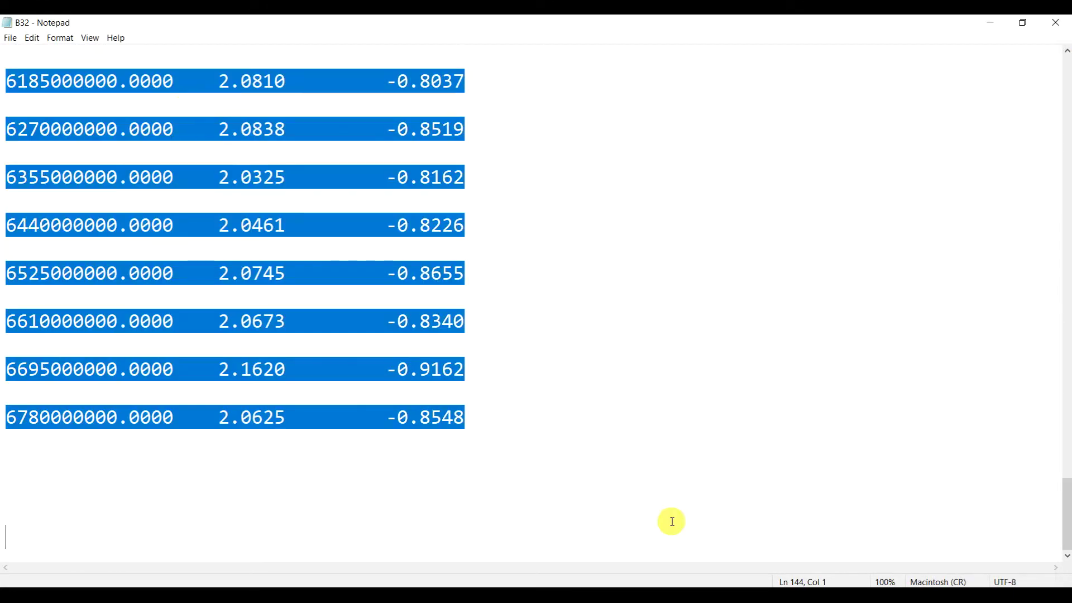
{"action": "left_click", "coordinate": [564, 544]}
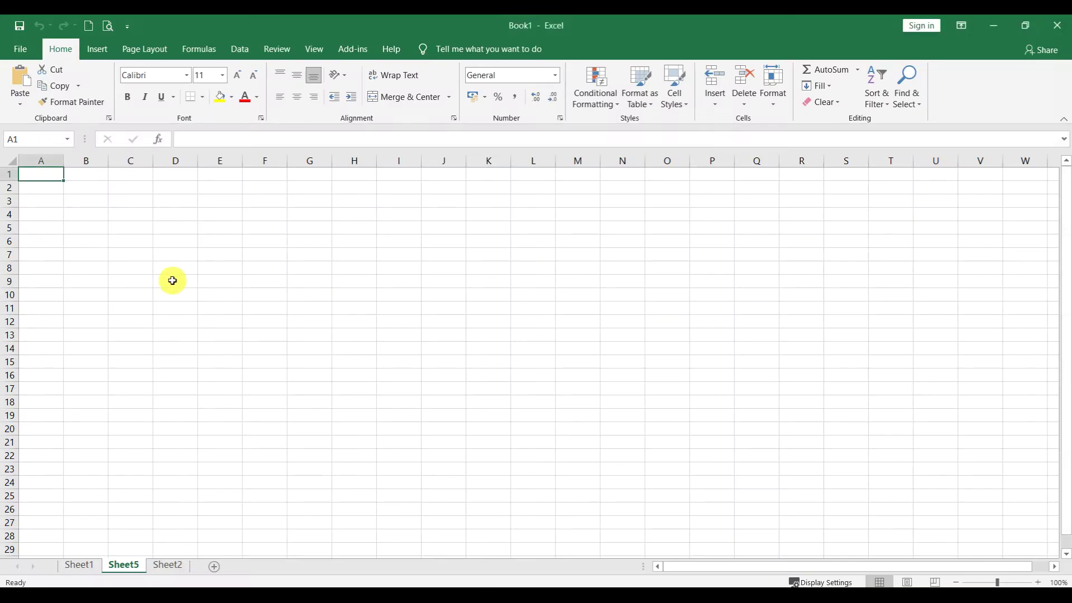
Paste the B32 data into Sheet5 A1:C143 and format it as a black banded table with headers.
{"action": "key", "text": "ctrl+v"}
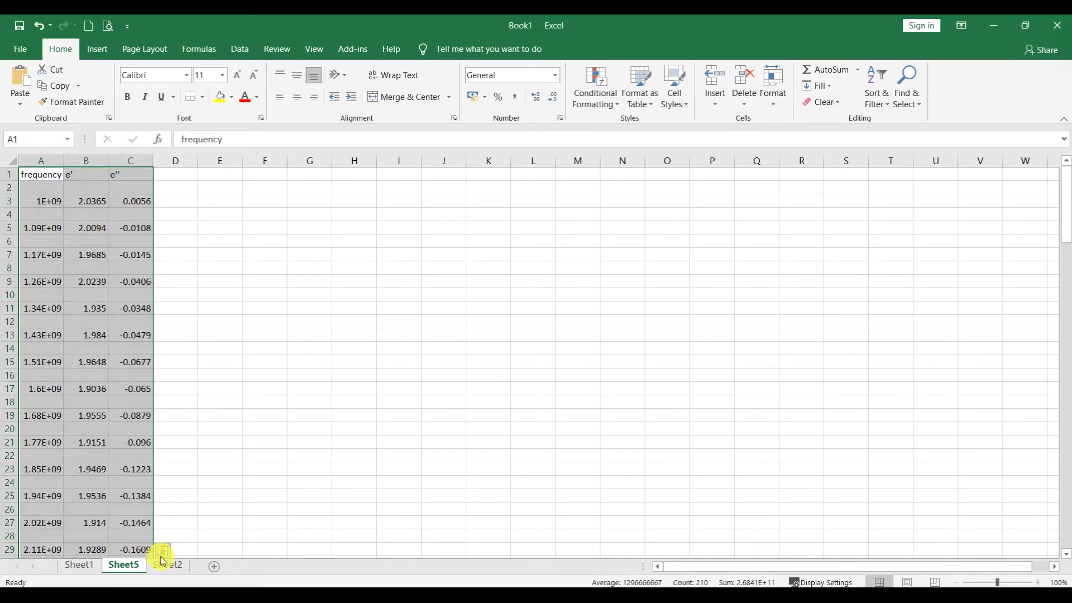
{"action": "left_click", "coordinate": [641, 107]}
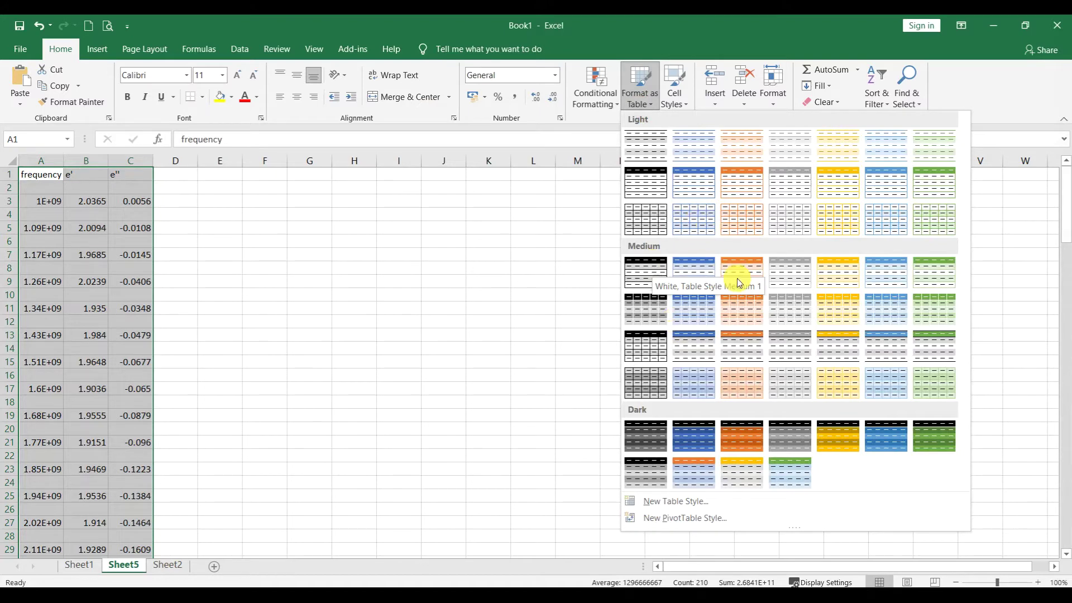
{"action": "left_click", "coordinate": [636, 270]}
{"action": "left_click", "coordinate": [223, 201]}
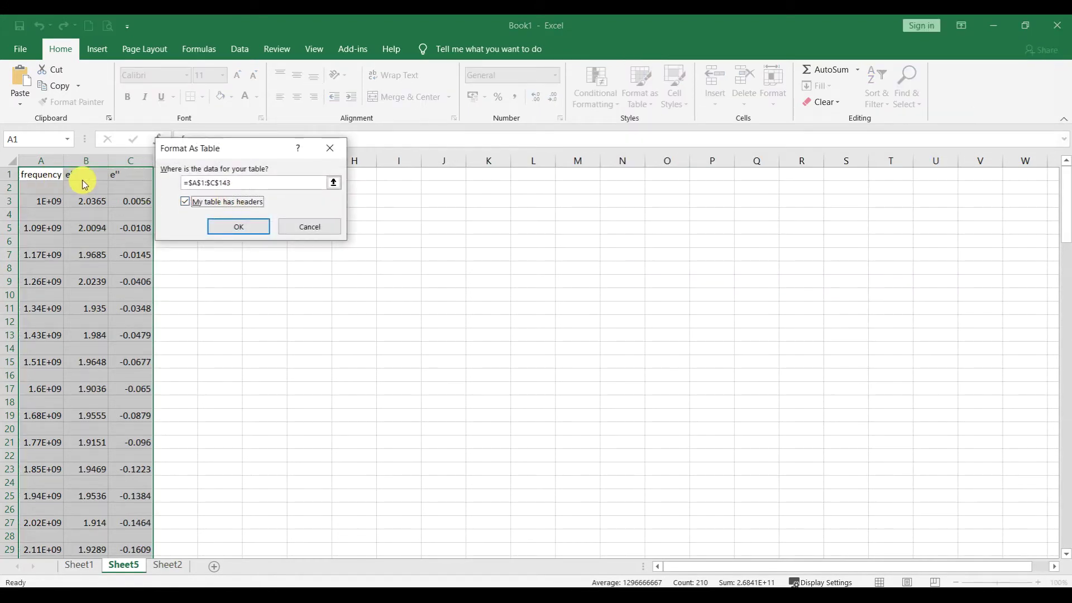
{"action": "left_click", "coordinate": [238, 226]}
{"action": "left_click", "coordinate": [91, 224]}
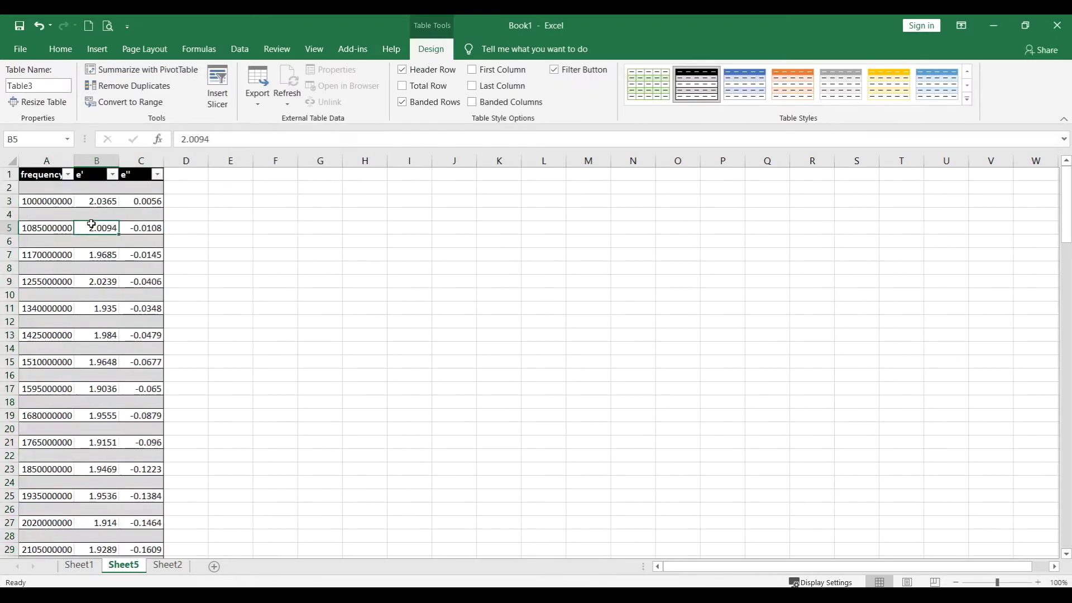
Filter the frequency column to (Blanks) only, showing 73 of 142 records, and select the visible table body.
{"action": "left_click", "coordinate": [67, 175]}
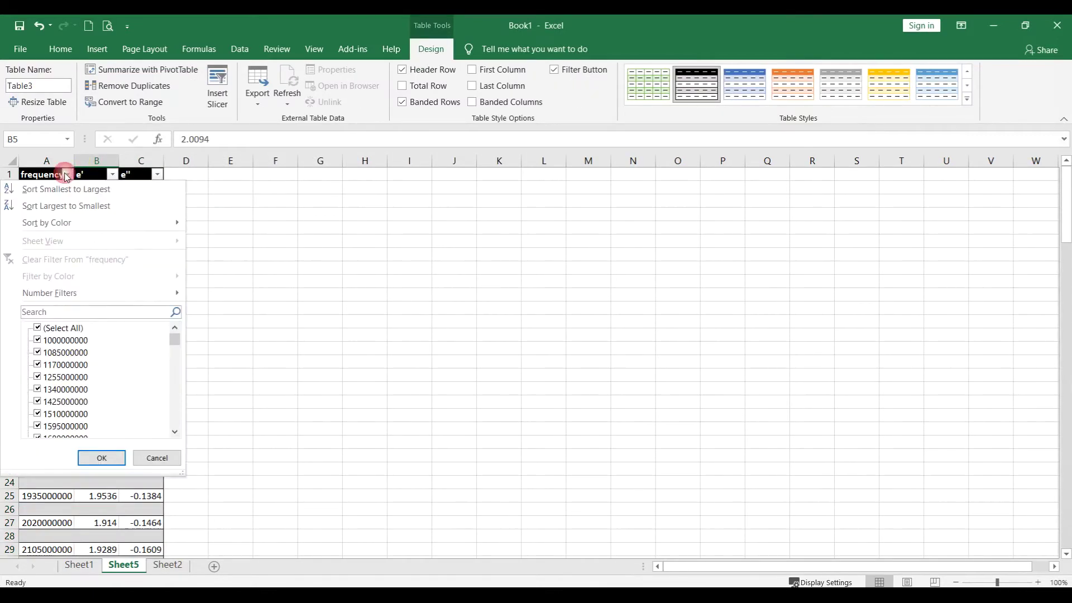
{"action": "left_click", "coordinate": [38, 328]}
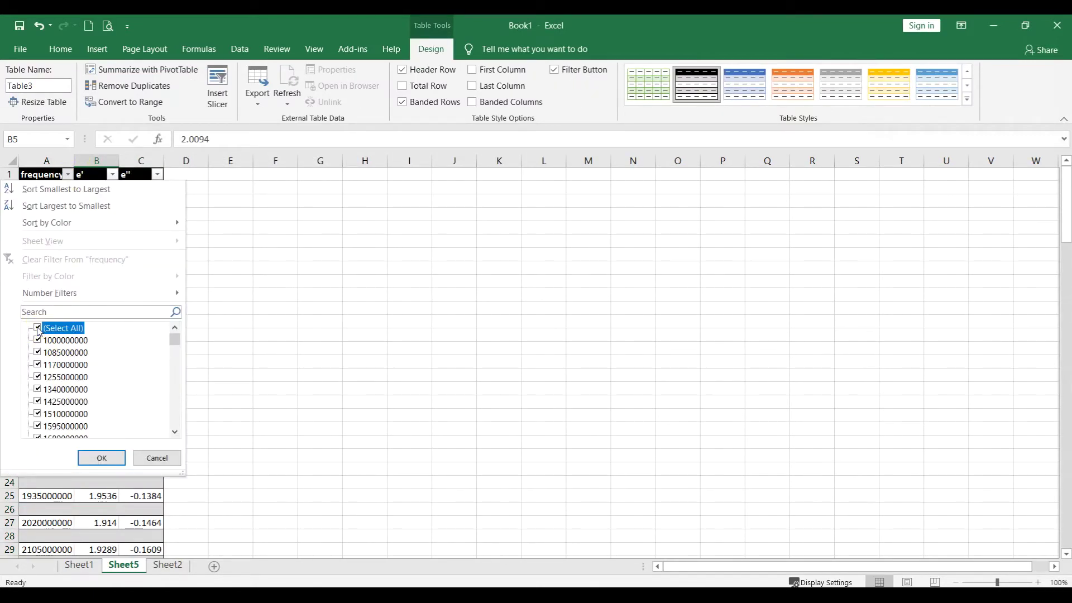
{"action": "left_click_drag", "start_coordinate": [174, 339], "coordinate": [175, 420]}
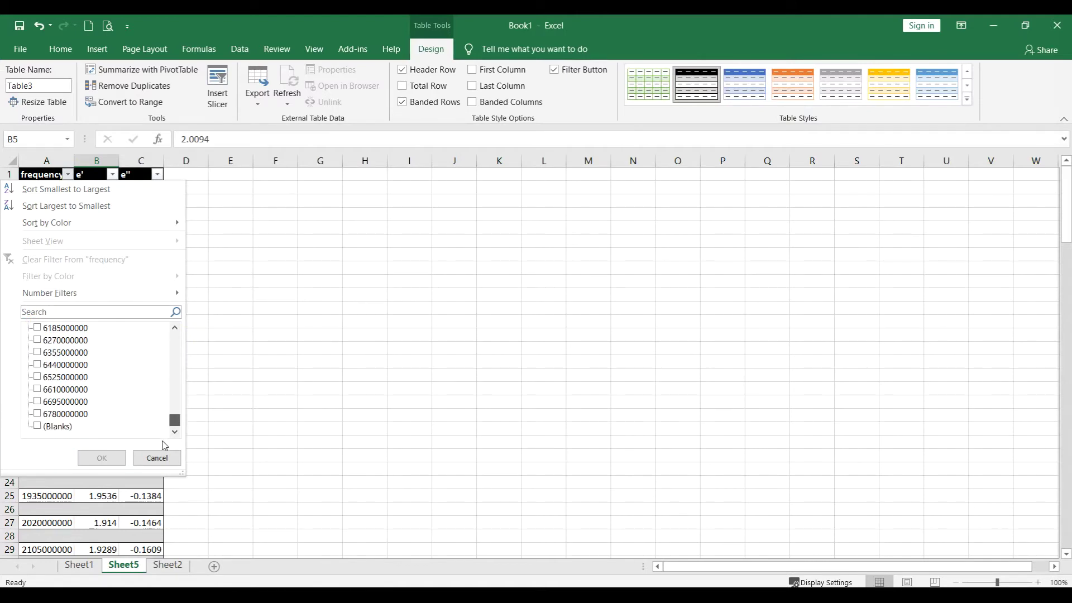
{"action": "left_click", "coordinate": [54, 426]}
{"action": "left_click", "coordinate": [102, 457]}
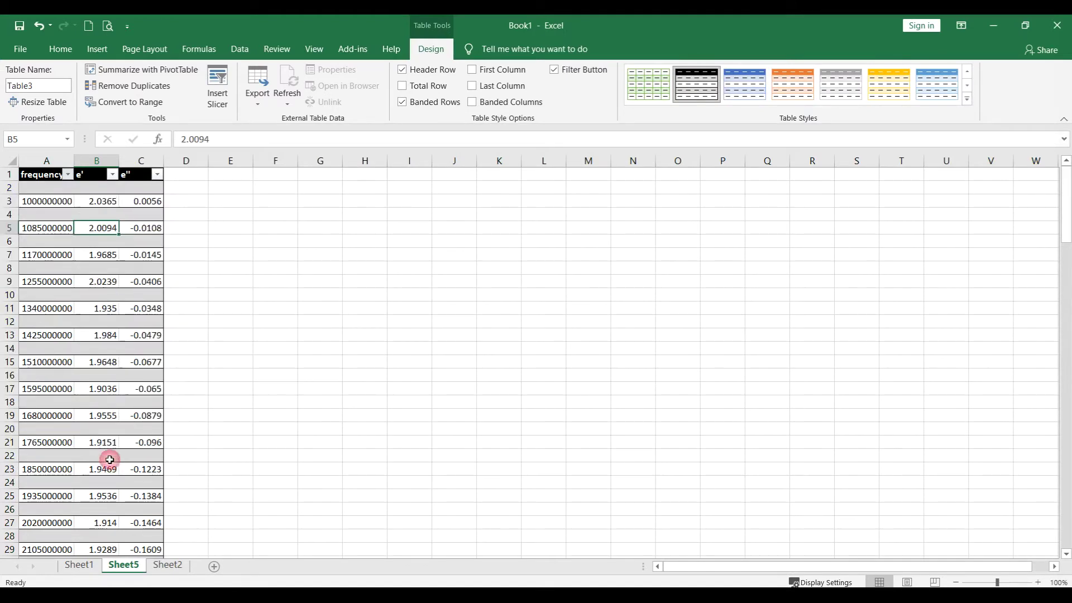
{"action": "left_click", "coordinate": [39, 185]}
{"action": "key", "text": "ctrl+shift+End"}
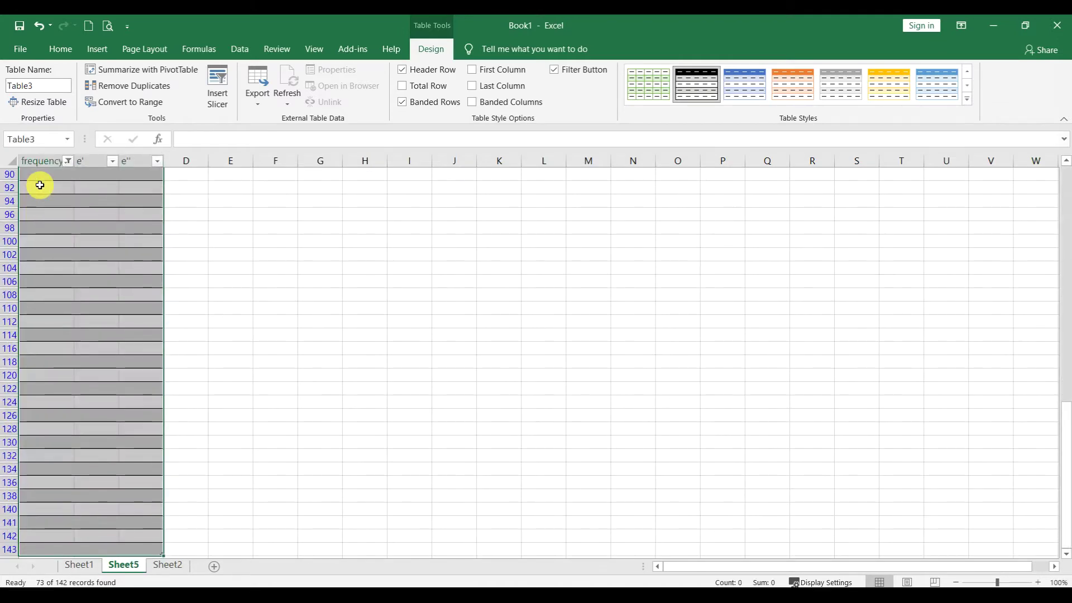
Delete the 73 filtered blank rows as entire sheet rows, then tick Select All in the frequency filter.
{"action": "right_click", "coordinate": [42, 186]}
{"action": "mouse_move", "coordinate": [79, 340]}
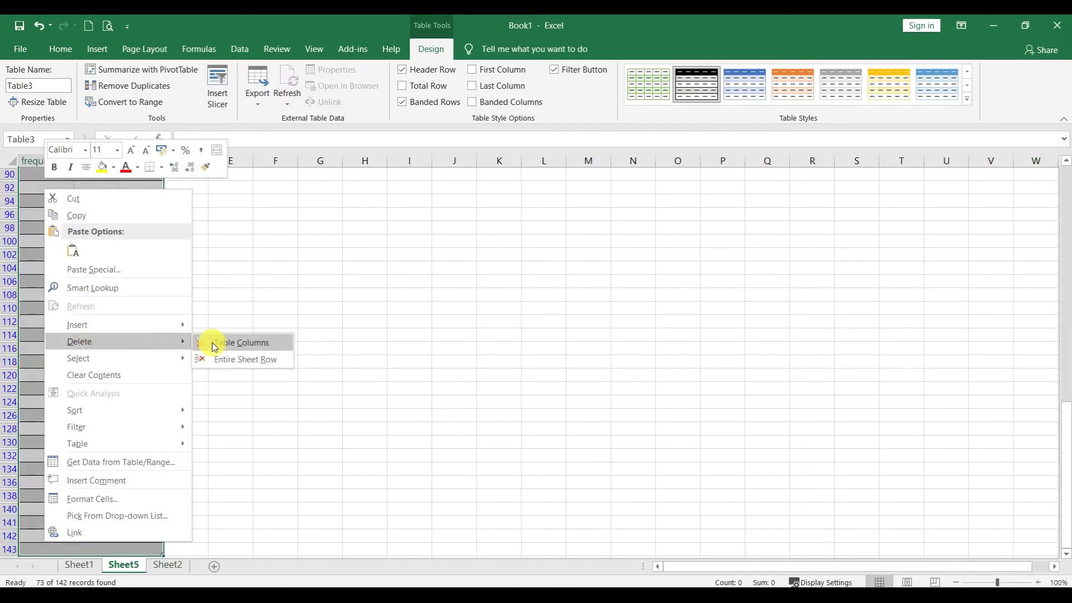
{"action": "left_click", "coordinate": [219, 358]}
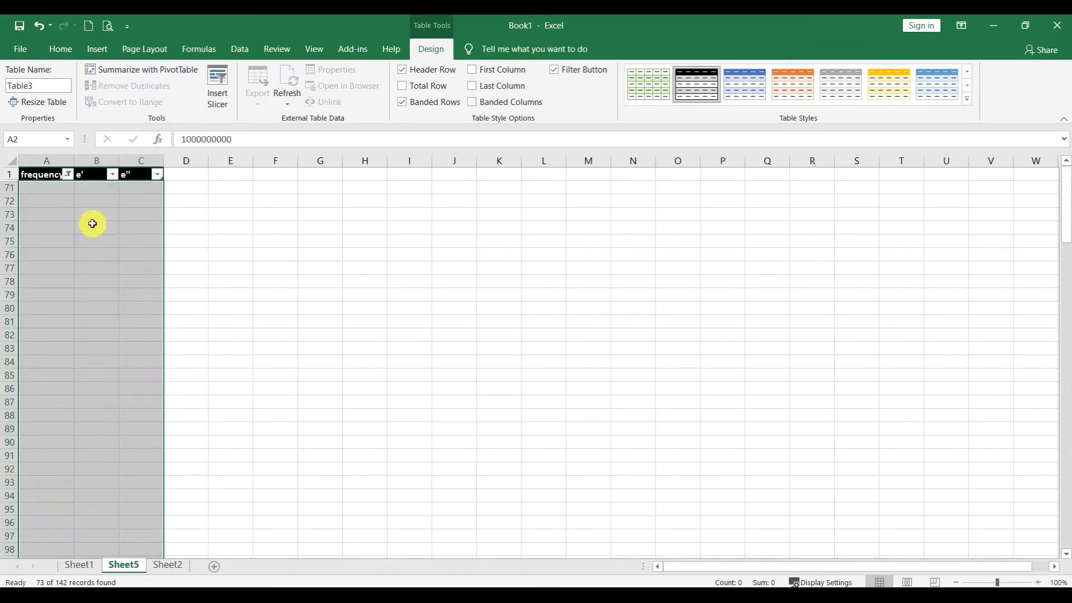
{"action": "left_click_drag", "start_coordinate": [96, 229], "coordinate": [84, 214]}
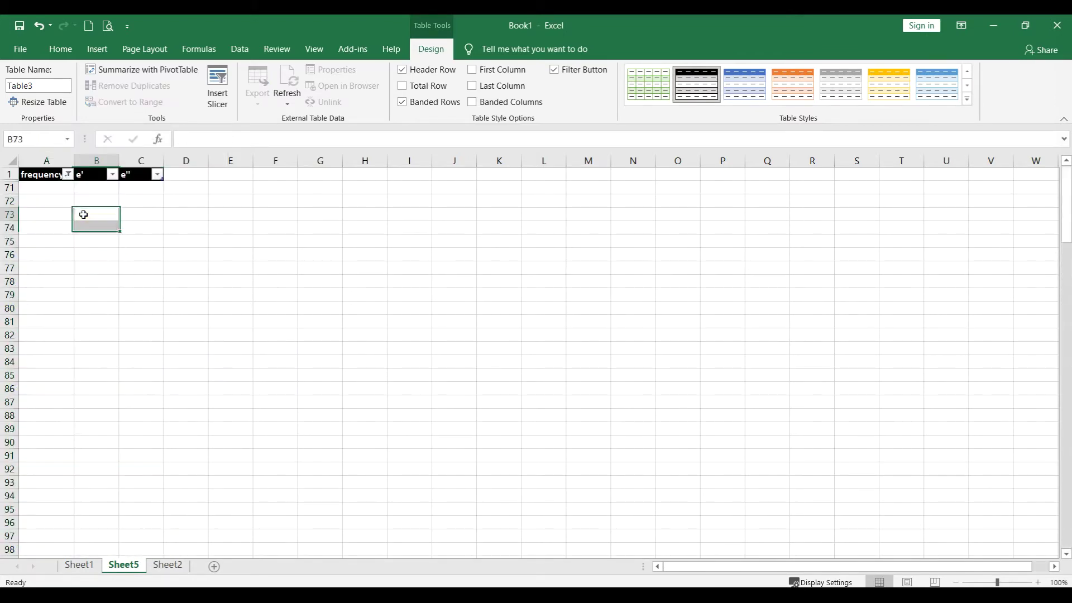
{"action": "left_click", "coordinate": [68, 174]}
{"action": "left_click", "coordinate": [38, 328]}
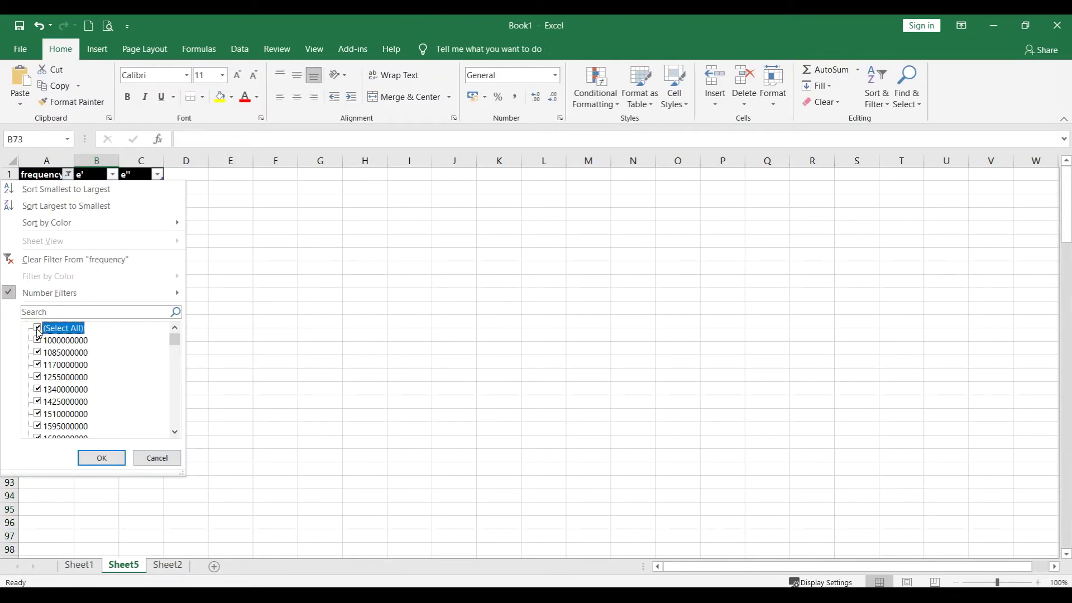
Apply the cleared frequency filter and review the contiguous records in rows 2–70.
{"action": "left_click", "coordinate": [96, 456]}
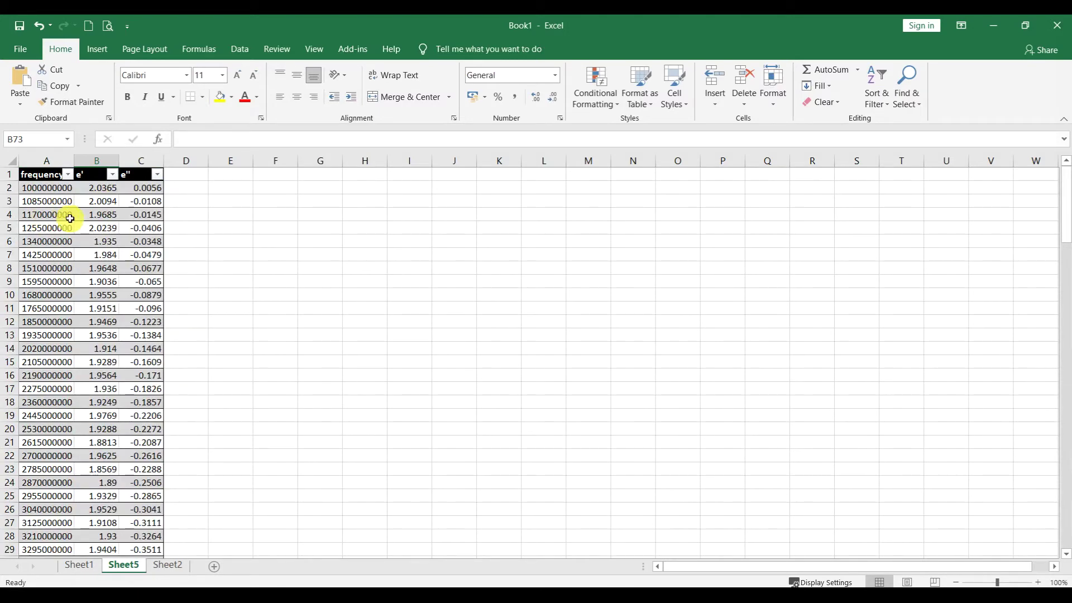
{"action": "scroll", "coordinate": [83, 200], "scroll_direction": "down", "scroll_amount": 1}
{"action": "scroll", "coordinate": [78, 198], "scroll_direction": "down", "scroll_amount": 14}
{"action": "scroll", "coordinate": [74, 195], "scroll_direction": "down", "scroll_amount": 7}
{"action": "scroll", "coordinate": [74, 195], "scroll_direction": "up", "scroll_amount": 5}
{"action": "scroll", "coordinate": [74, 195], "scroll_direction": "up", "scroll_amount": 17}
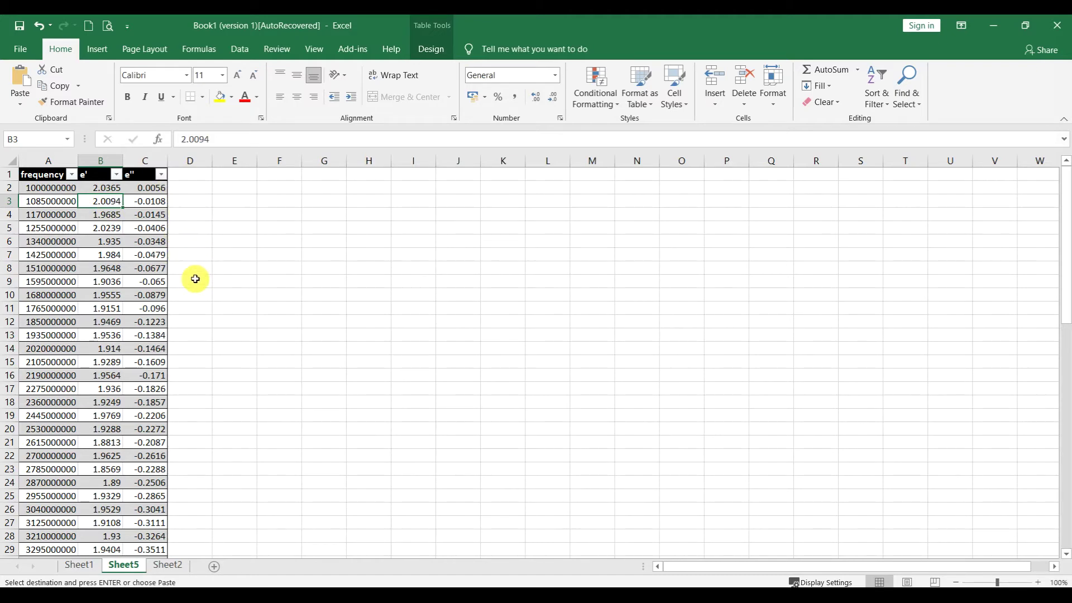
Copy the MOD(ROW(),2) text from cell L12 on Sheet2.
{"action": "left_click", "coordinate": [168, 566]}
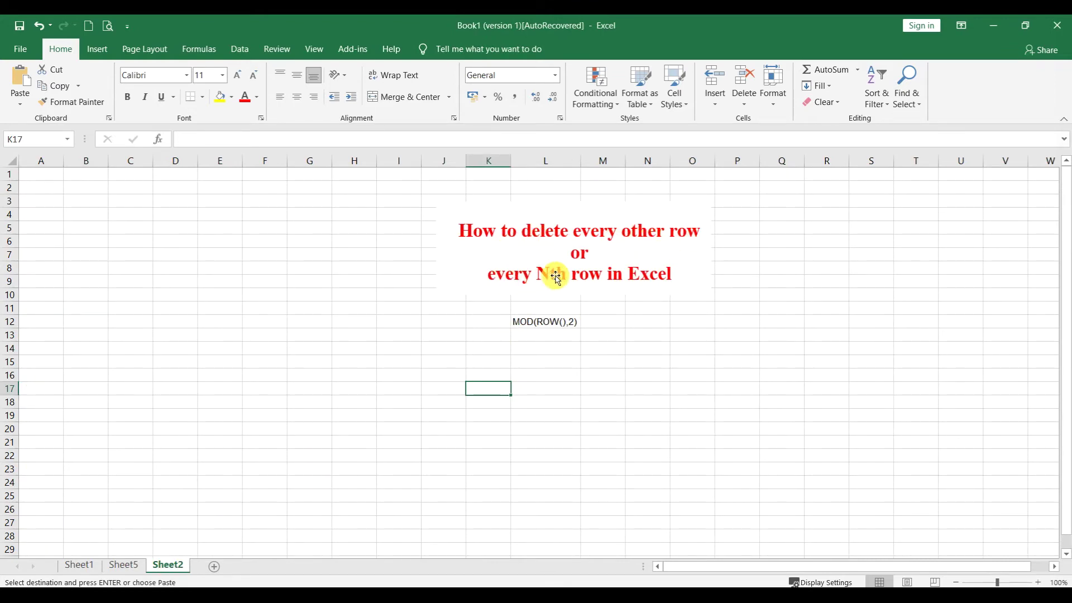
{"action": "left_click", "coordinate": [545, 321]}
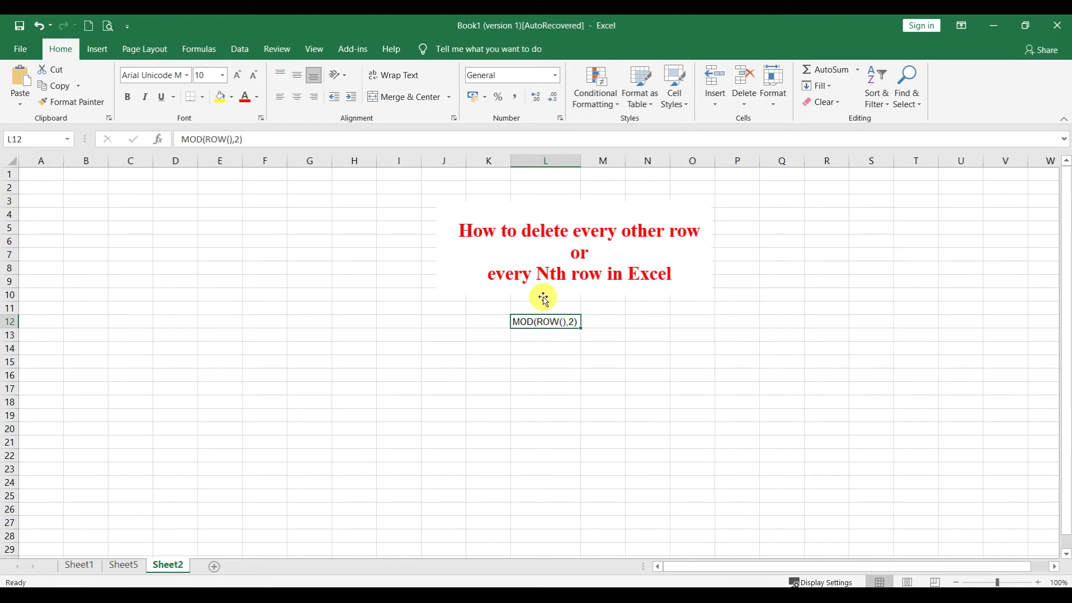
{"action": "left_click_drag", "start_coordinate": [266, 139], "coordinate": [167, 139]}
{"action": "key", "text": "ctrl+c"}
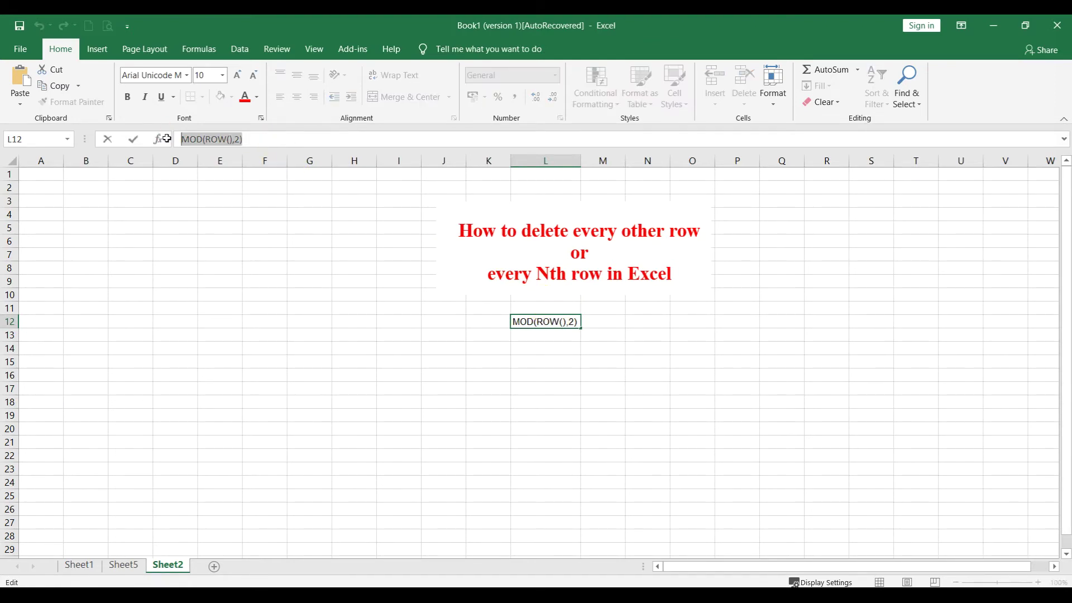
Enter =MOD(ROW(),2) in Sheet5 D2 so helper Column1 fills with alternating 0 and 1.
{"action": "left_click", "coordinate": [132, 565]}
{"action": "left_click", "coordinate": [189, 186]}
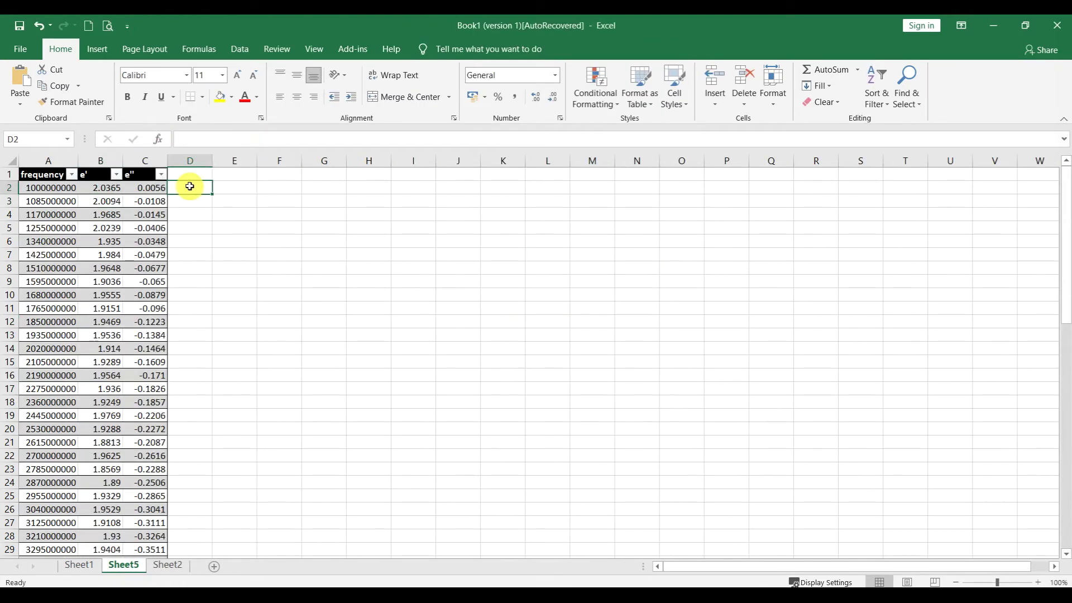
{"action": "double_click", "coordinate": [191, 186]}
{"action": "key", "text": "ctrl+v"}
{"action": "left_click", "coordinate": [183, 139]}
{"action": "type", "text": "="}
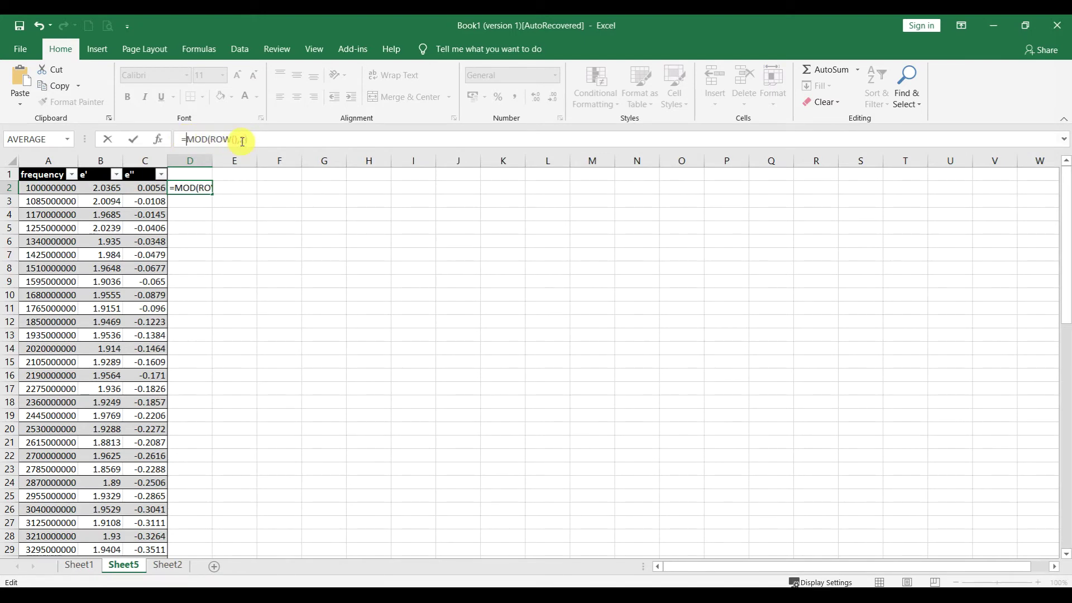
{"action": "key", "text": "Return"}
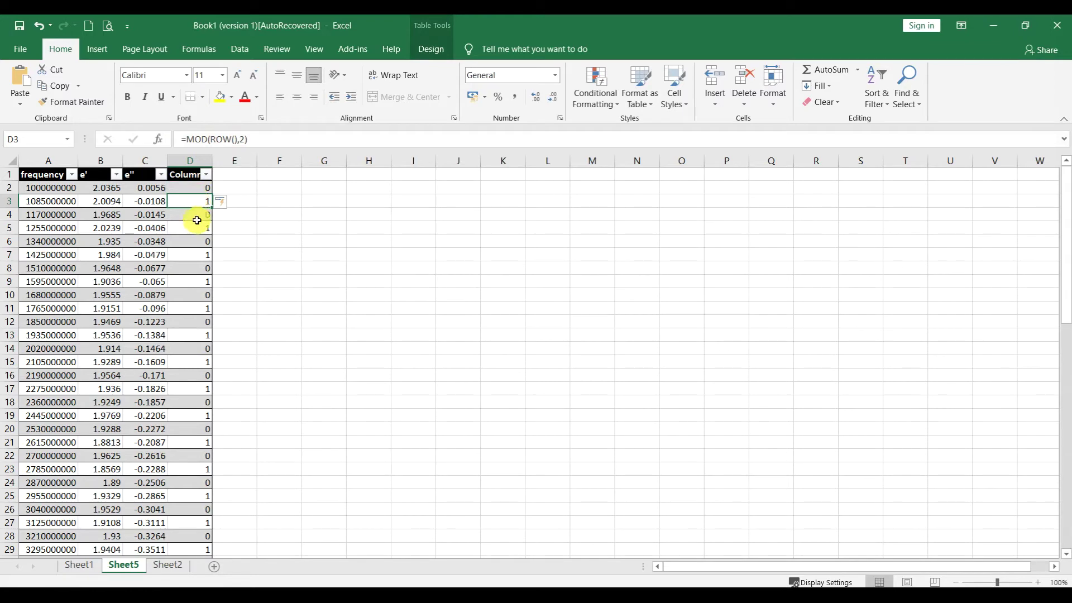
{"action": "left_click", "coordinate": [239, 139]}
{"action": "type", "text": "3"}
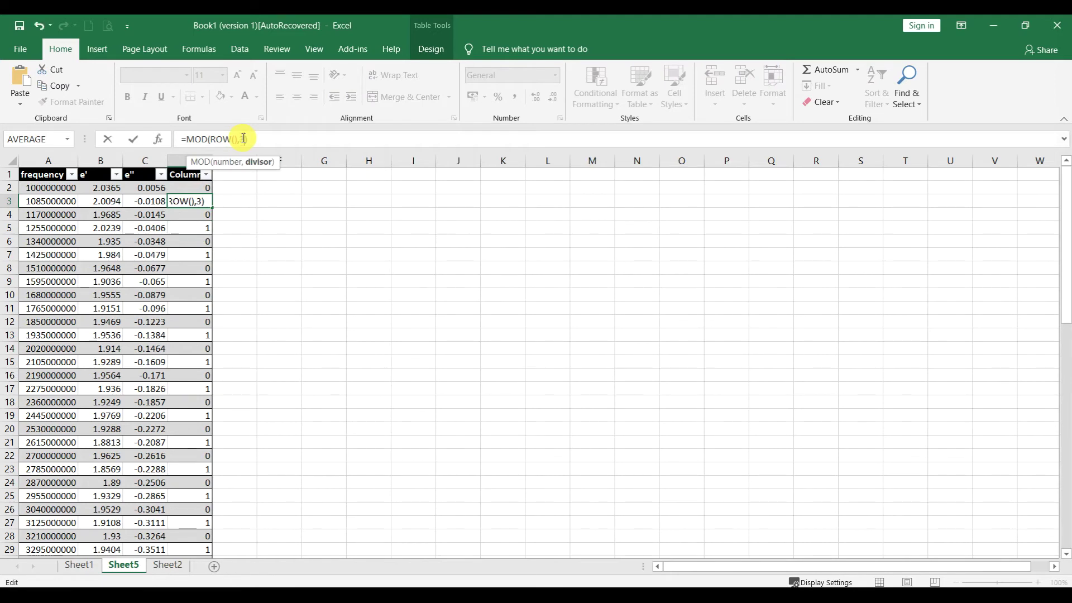
Commit =MOD(ROW(),3) down the helper column and check the rows now showing 1.
{"action": "key", "text": "Return"}
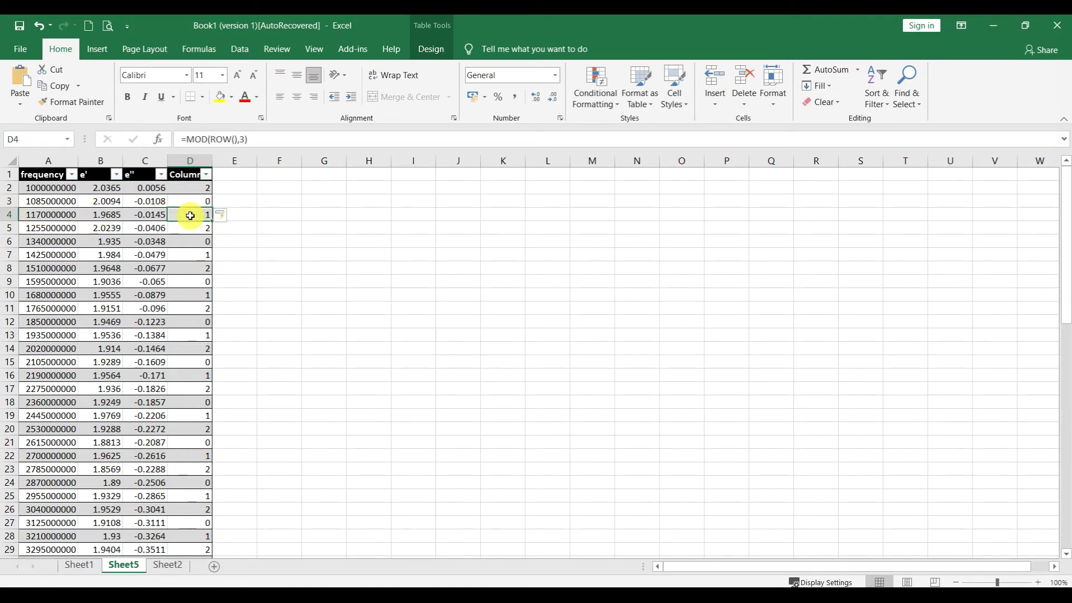
{"action": "left_click", "coordinate": [203, 253]}
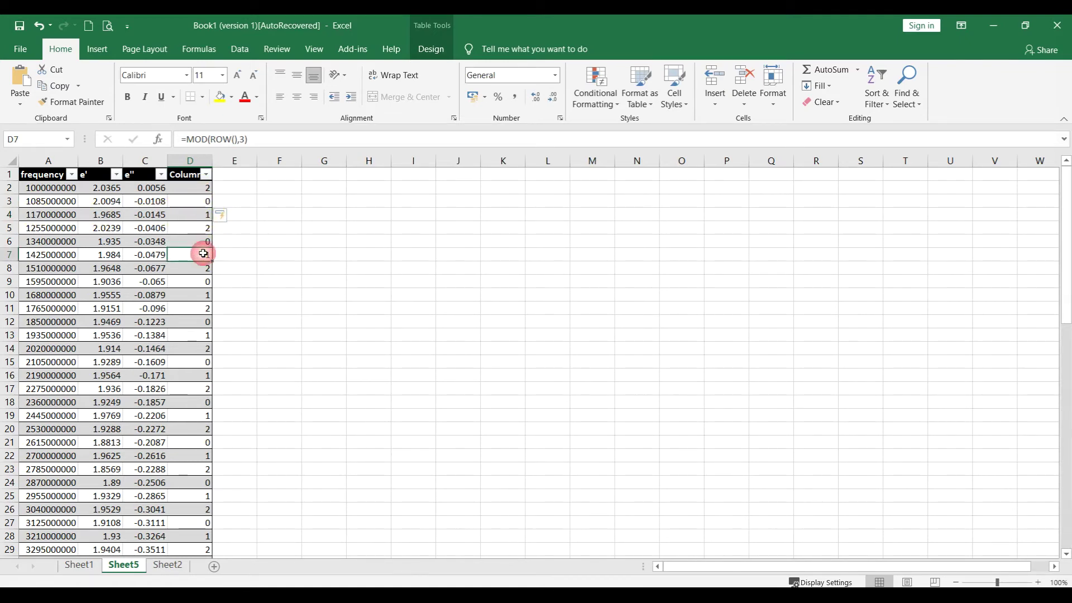
{"action": "left_click", "coordinate": [202, 295]}
{"action": "left_click", "coordinate": [206, 335]}
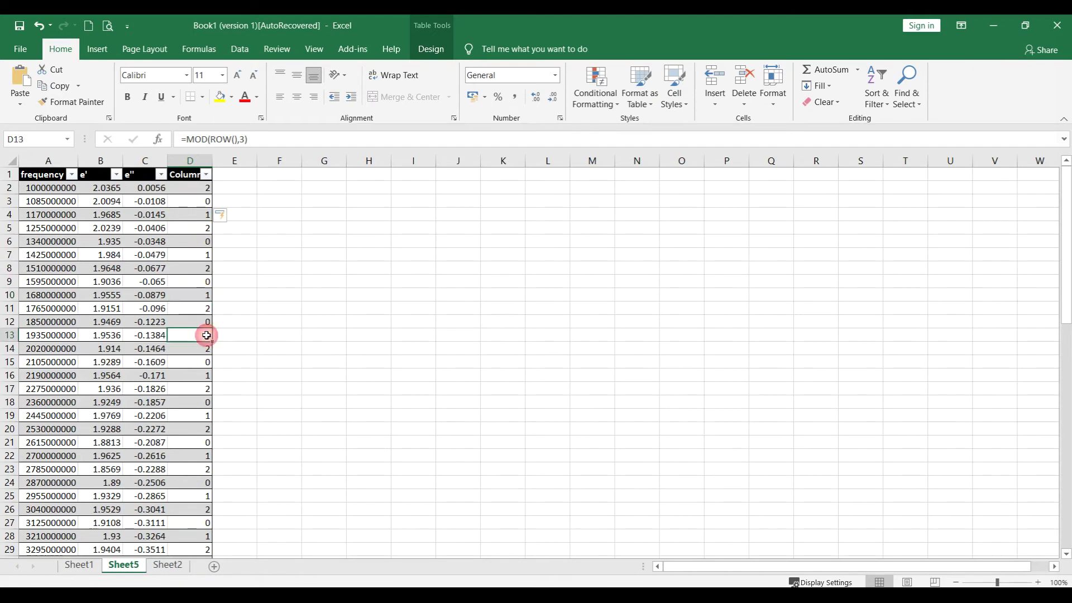
{"action": "left_click", "coordinate": [201, 377]}
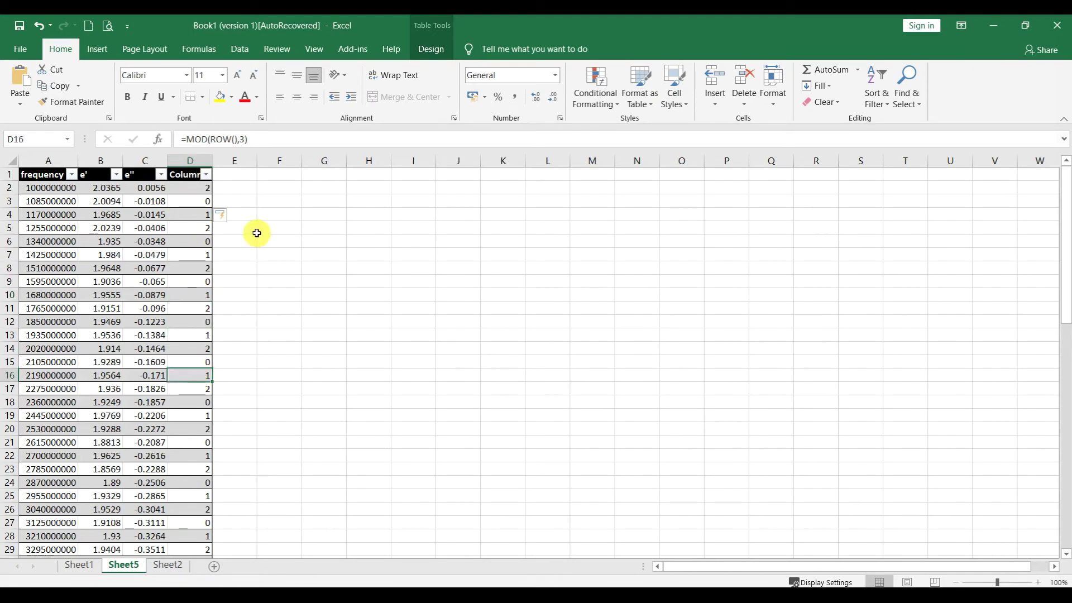
{"action": "left_click", "coordinate": [207, 174]}
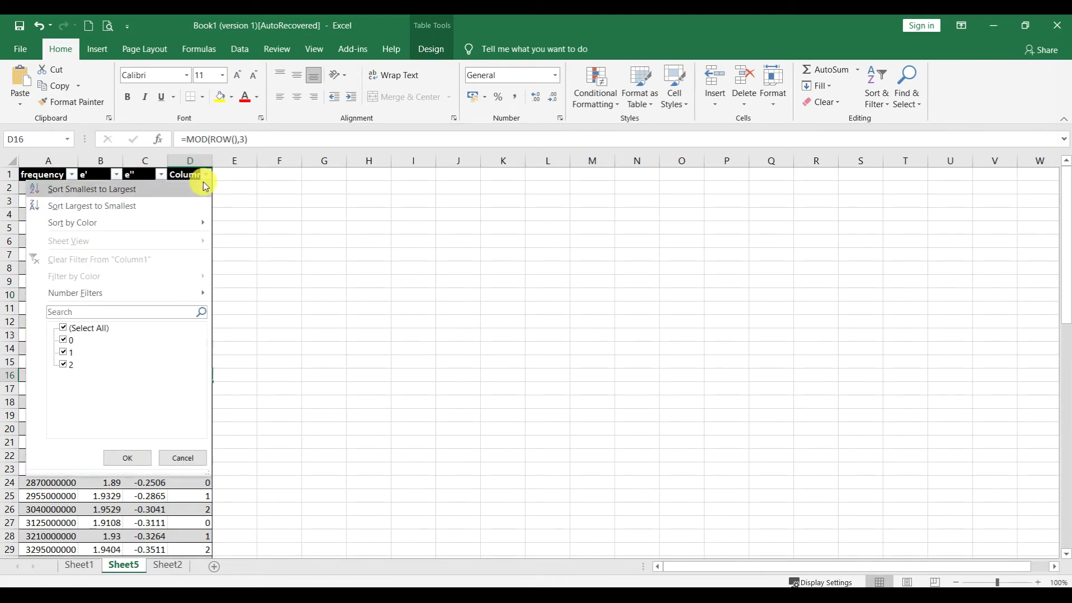
Filter the helper column to value 1 and delete those visible rows as entire sheet rows.
{"action": "left_click", "coordinate": [63, 329]}
{"action": "left_click", "coordinate": [64, 353]}
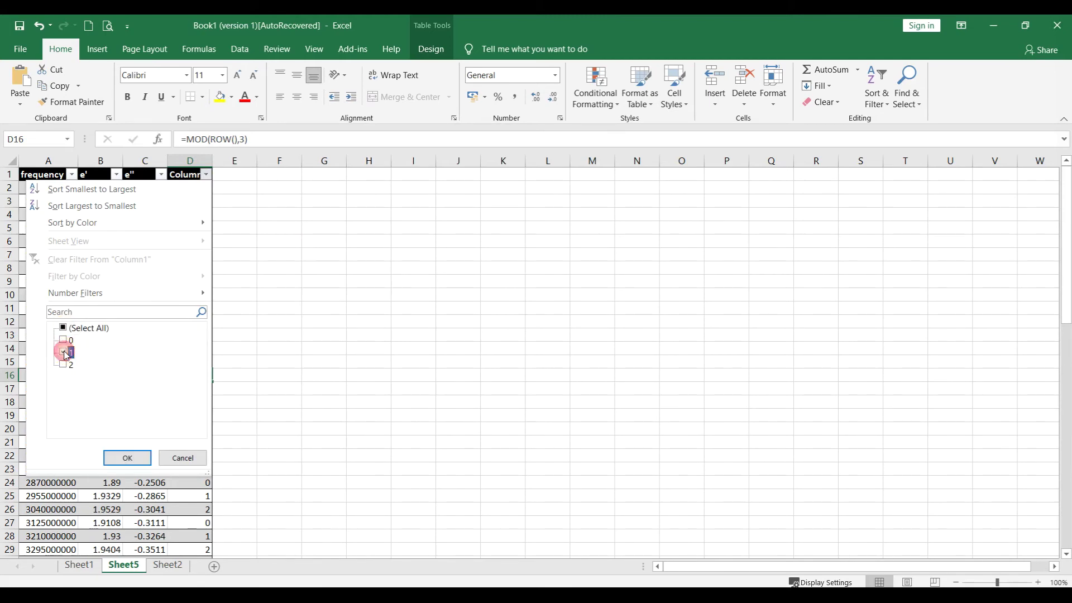
{"action": "left_click", "coordinate": [133, 459]}
{"action": "left_click", "coordinate": [72, 228]}
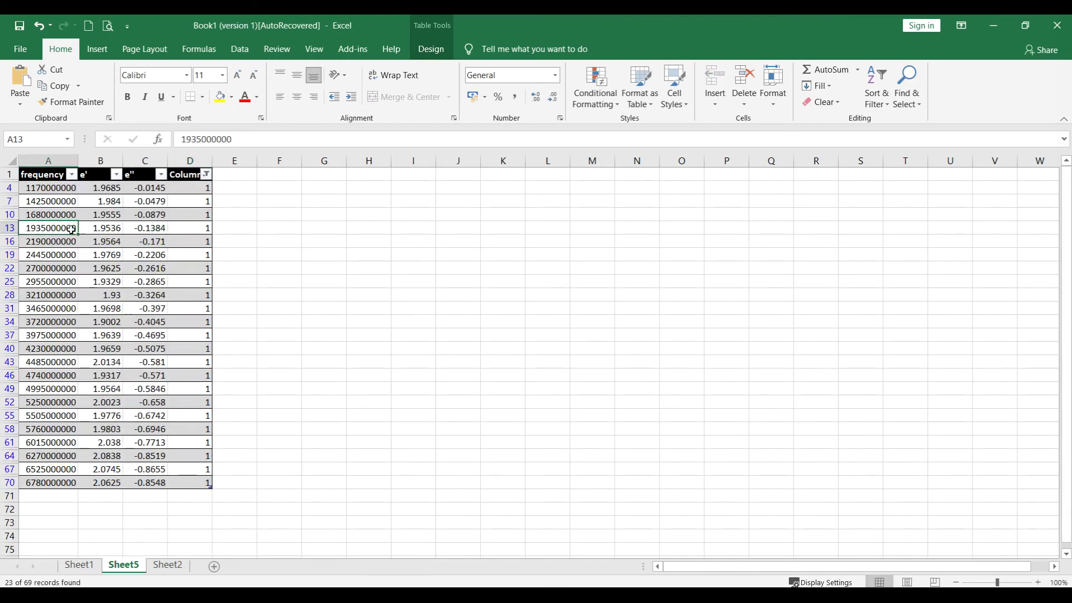
{"action": "key", "text": "ctrl+a"}
{"action": "right_click", "coordinate": [72, 229]}
{"action": "left_click", "coordinate": [256, 400]}
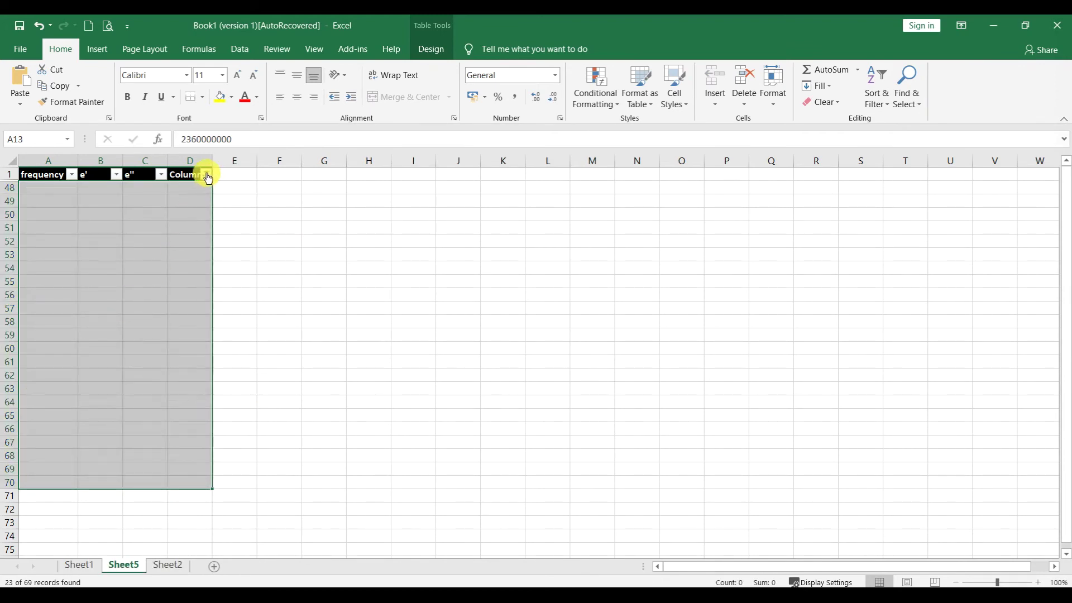
Clear the helper column filter with Select All and deselect the table.
{"action": "left_click", "coordinate": [63, 329]}
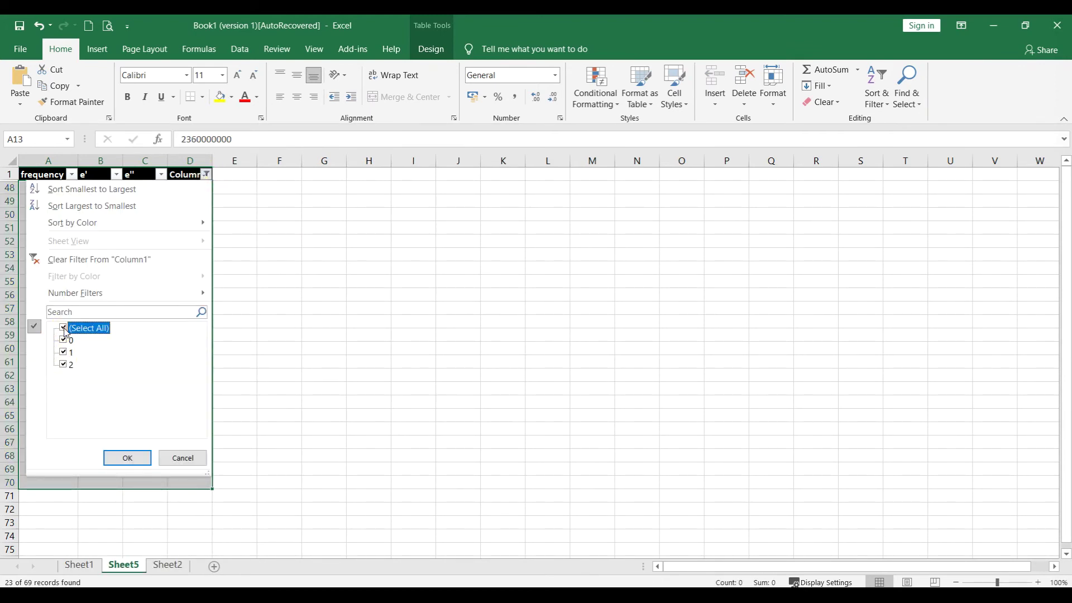
{"action": "left_click", "coordinate": [129, 459]}
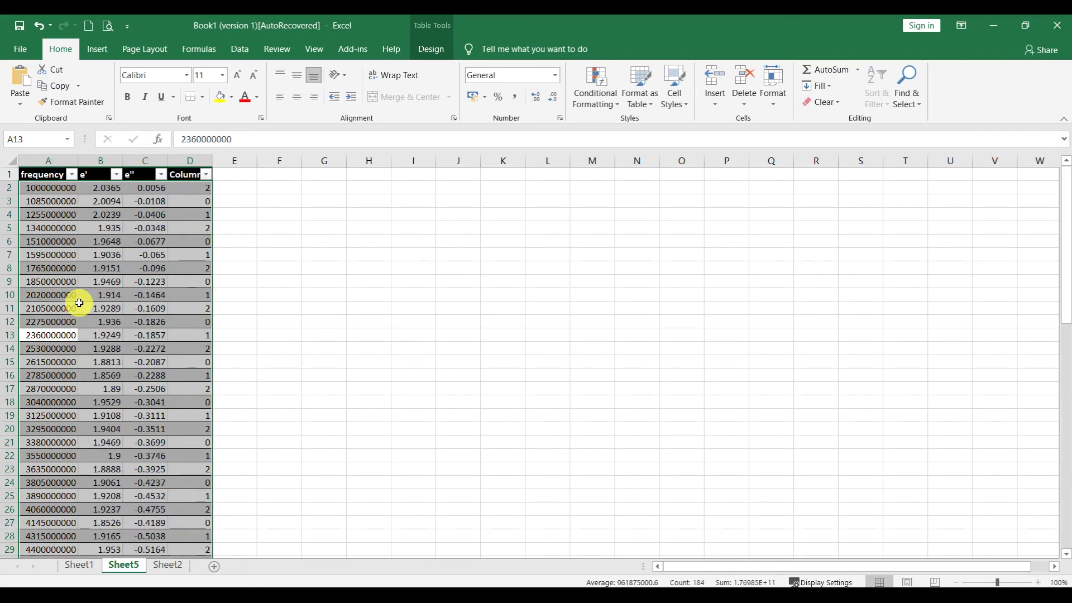
{"action": "left_click", "coordinate": [193, 294]}
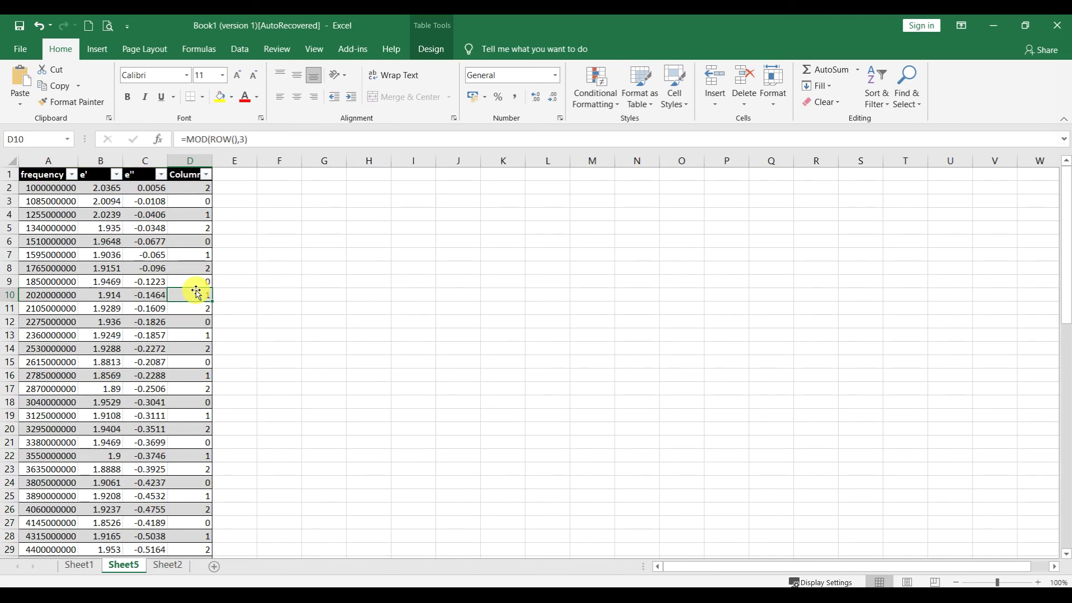
{"action": "left_click", "coordinate": [161, 569]}
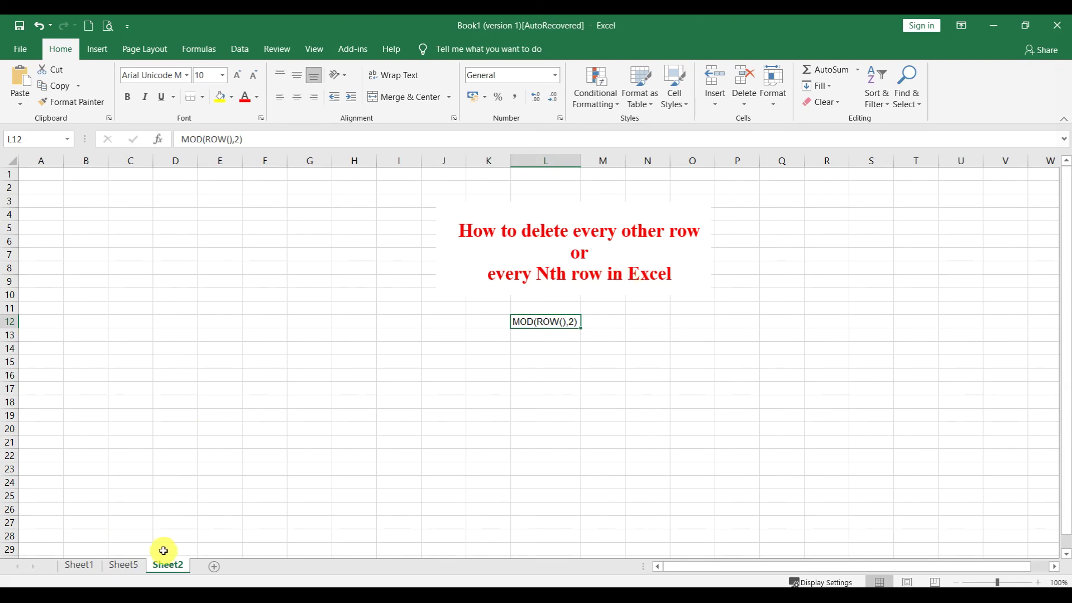
{"action": "left_click", "coordinate": [127, 564]}
{"action": "left_click", "coordinate": [94, 565]}
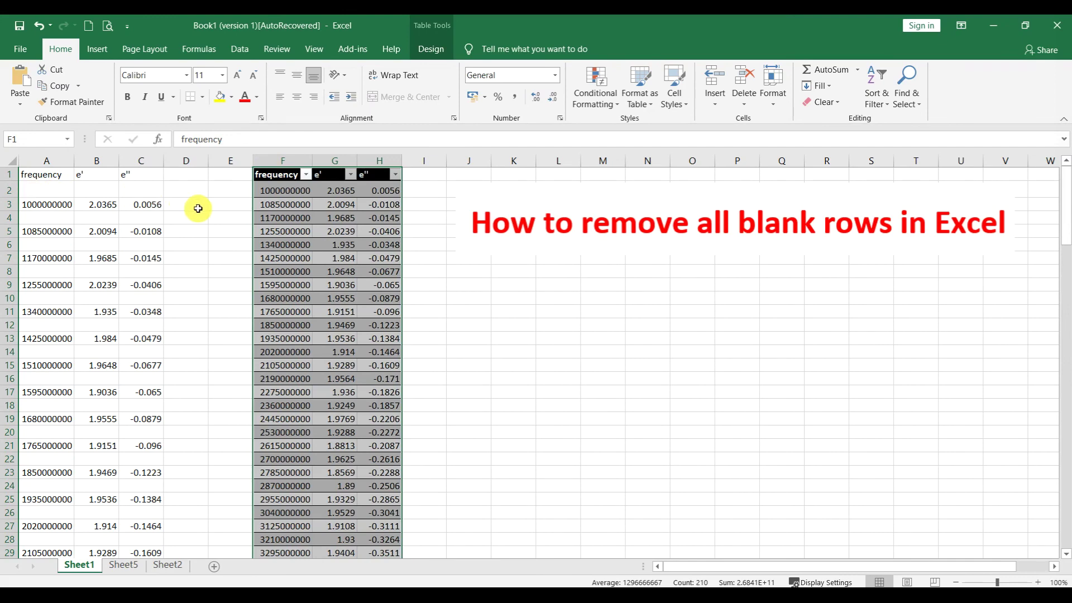
{"action": "left_click", "coordinate": [124, 564]}
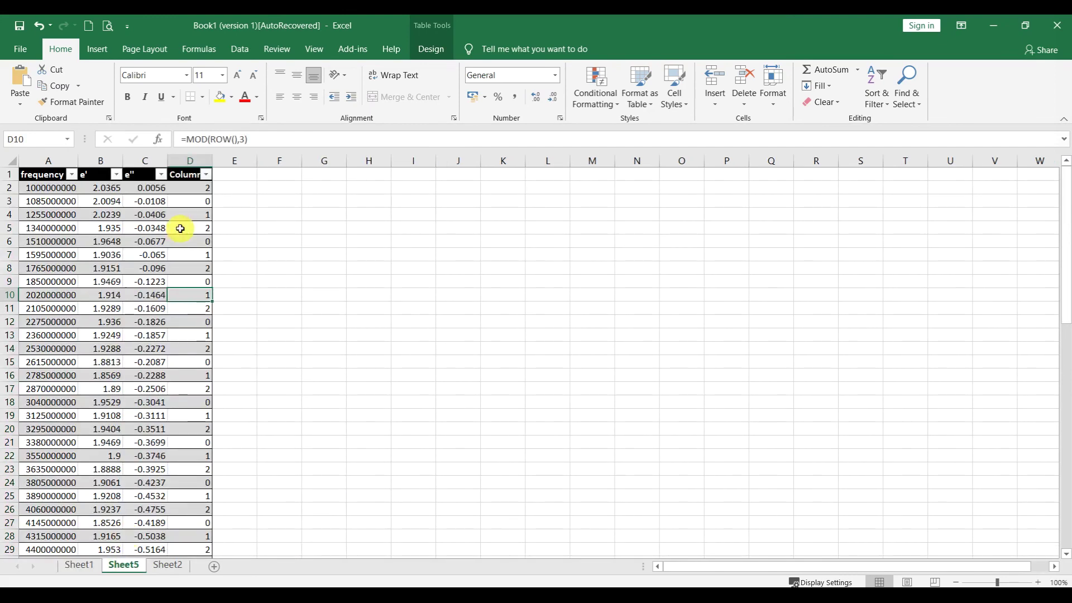